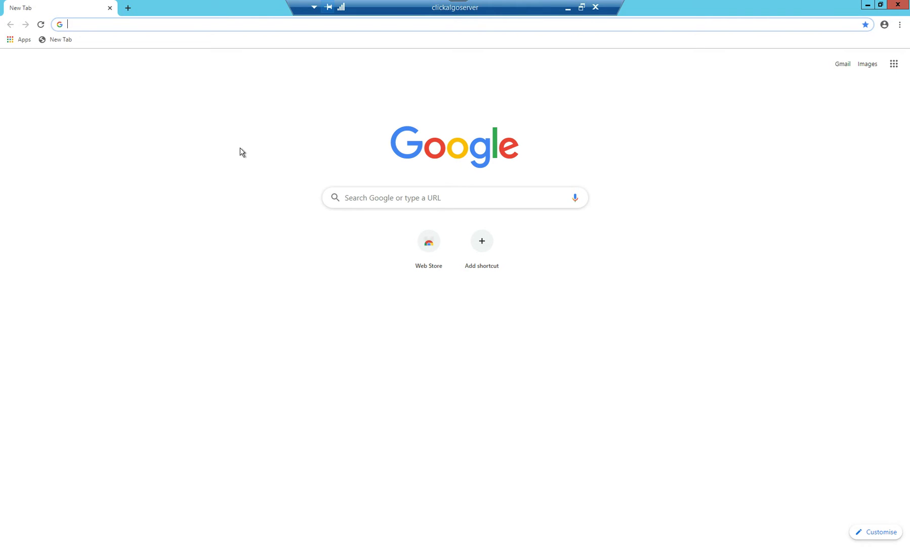
Search Google for fxpro, open the FxPro site, and bring up its Download Centre in a new tab.
{"action": "type", "text": "fxpro"}
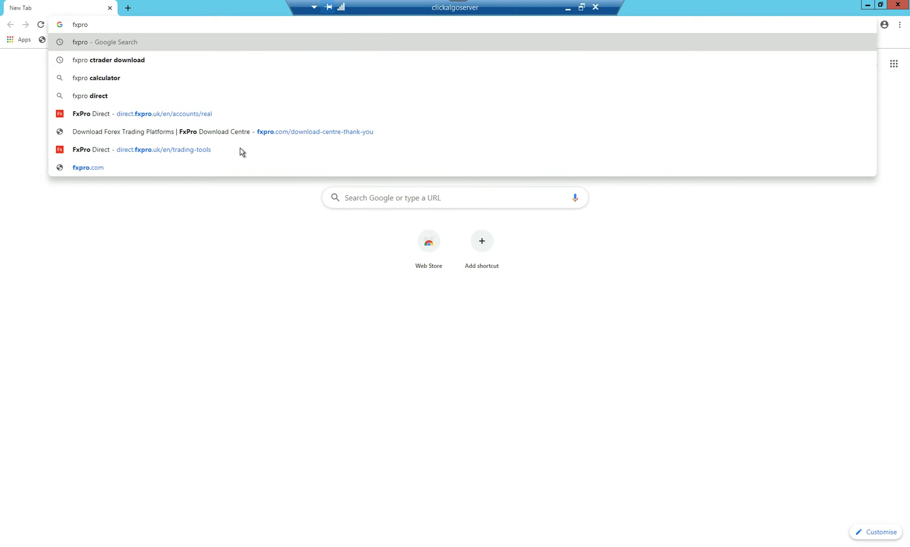
{"action": "key", "text": "Return"}
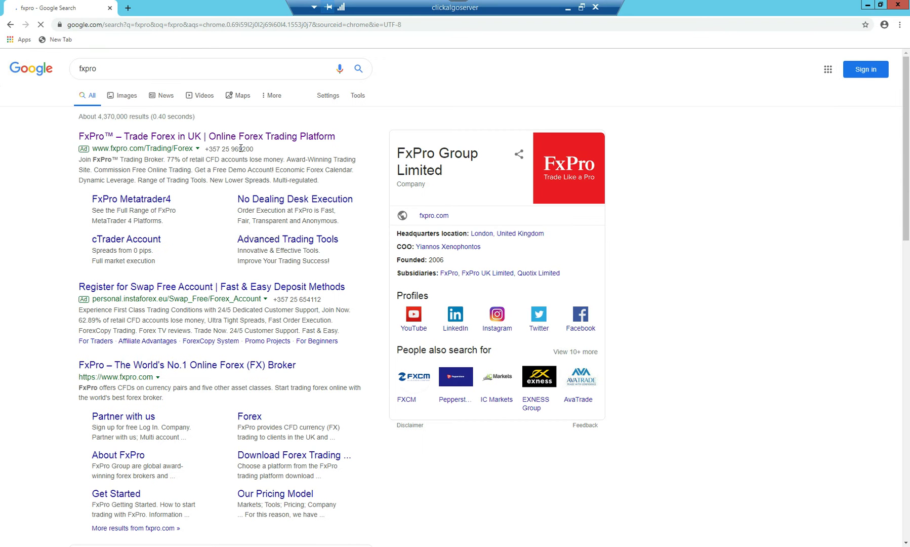
{"action": "left_click", "coordinate": [272, 136]}
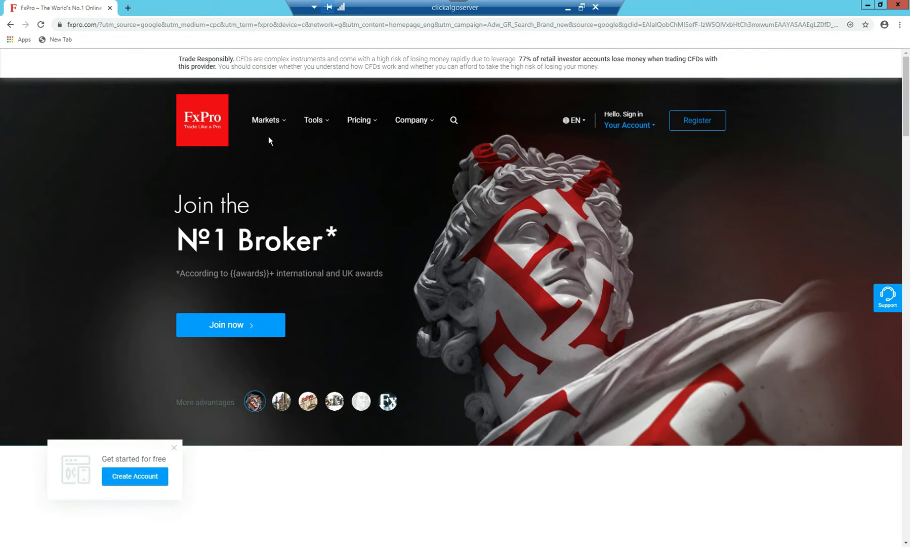
{"action": "mouse_move", "coordinate": [622, 129]}
{"action": "left_click", "coordinate": [621, 157]}
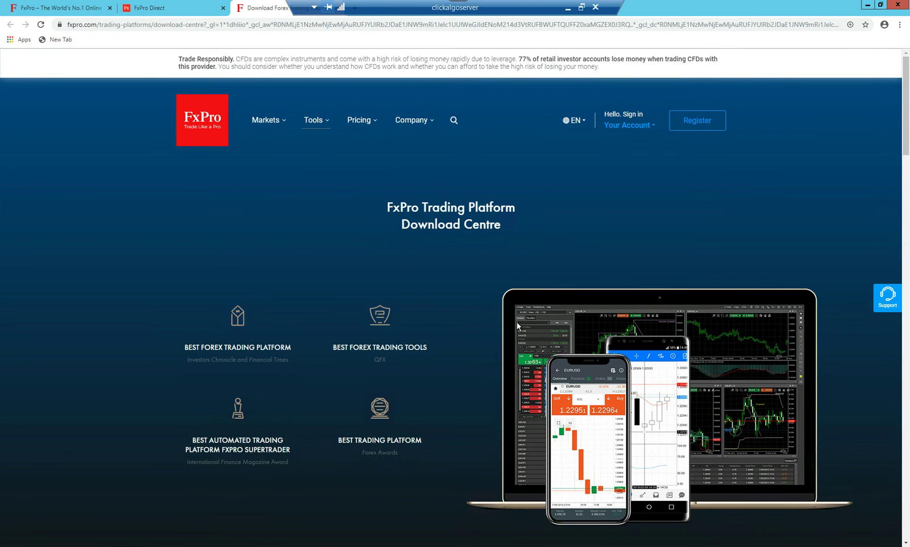
Download FxPro cTrader for Windows and run the installer past the security warning.
{"action": "scroll", "coordinate": [454, 308], "scroll_direction": "down", "scroll_amount": 5}
{"action": "scroll", "coordinate": [345, 388], "scroll_direction": "down", "scroll_amount": 2}
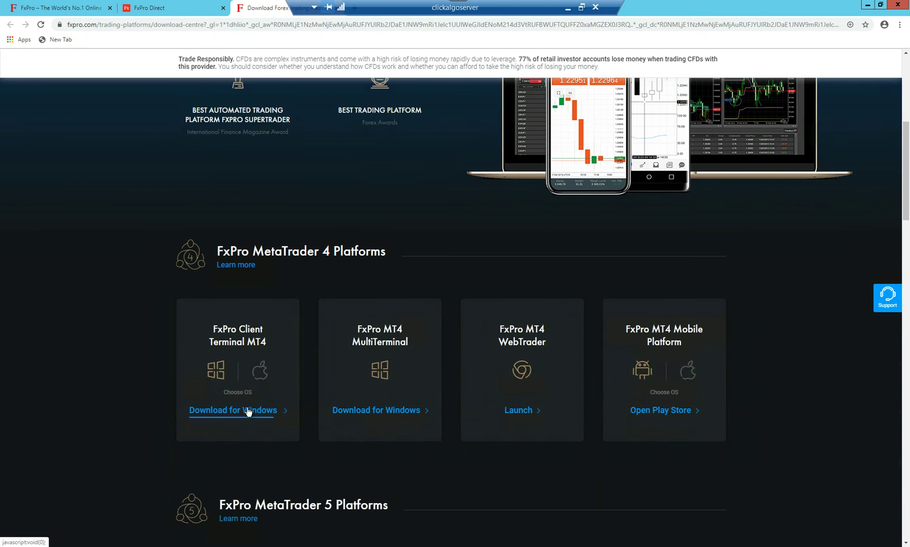
{"action": "scroll", "coordinate": [369, 415], "scroll_direction": "down", "scroll_amount": 8}
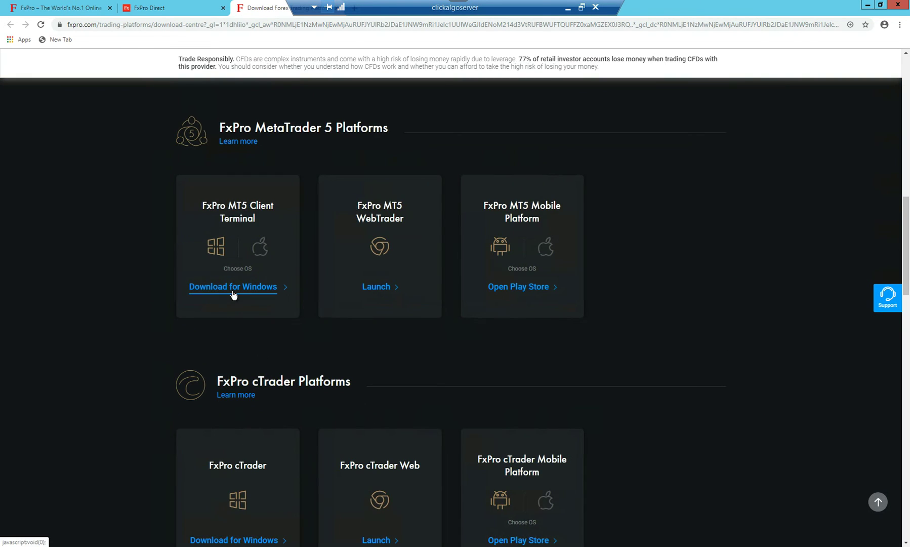
{"action": "scroll", "coordinate": [316, 420], "scroll_direction": "down", "scroll_amount": 4}
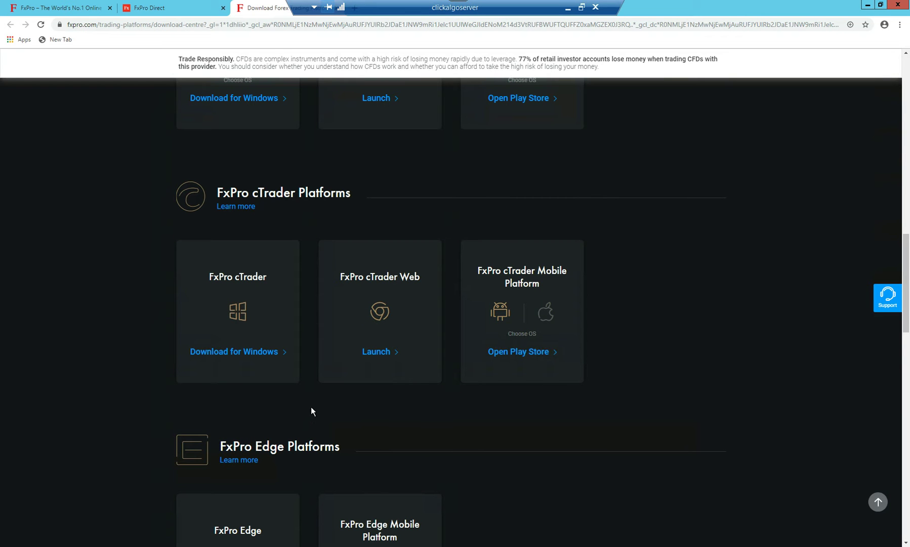
{"action": "left_click", "coordinate": [255, 351]}
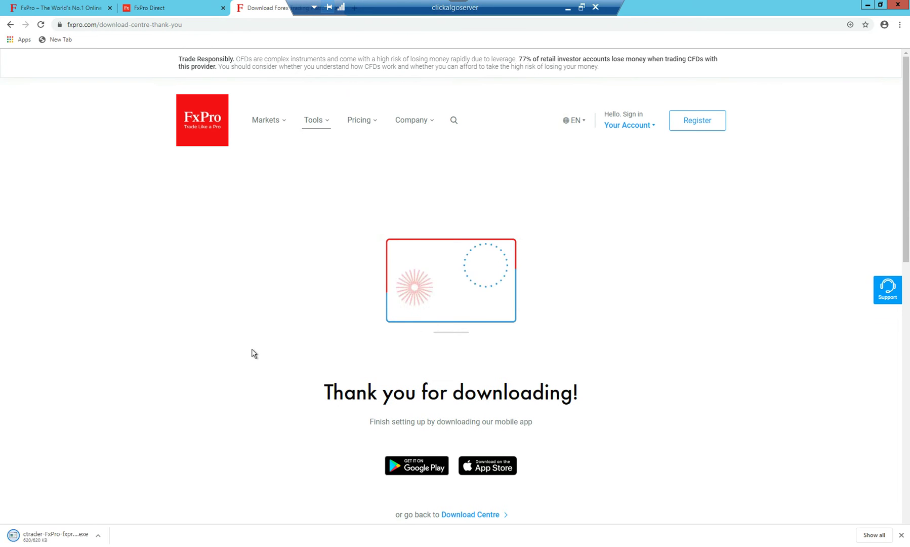
{"action": "left_click", "coordinate": [59, 535]}
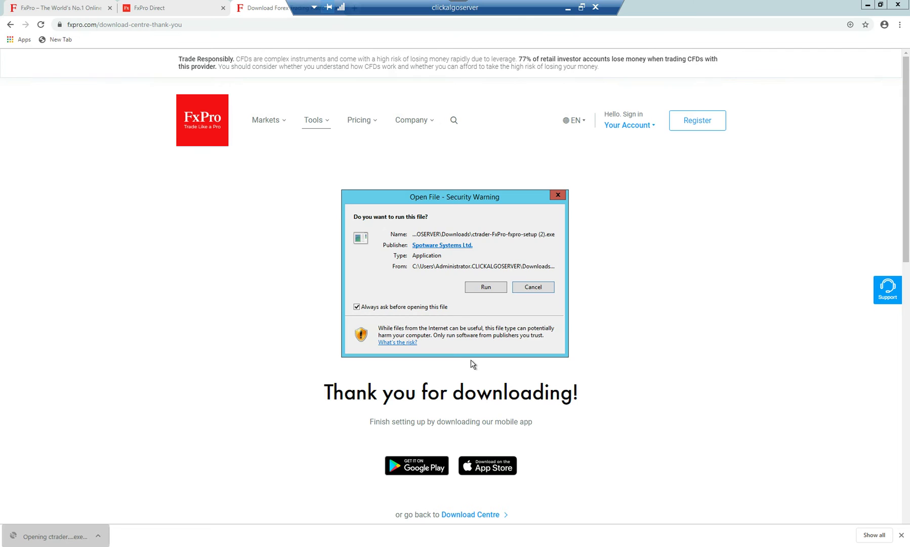
{"action": "left_click", "coordinate": [484, 289]}
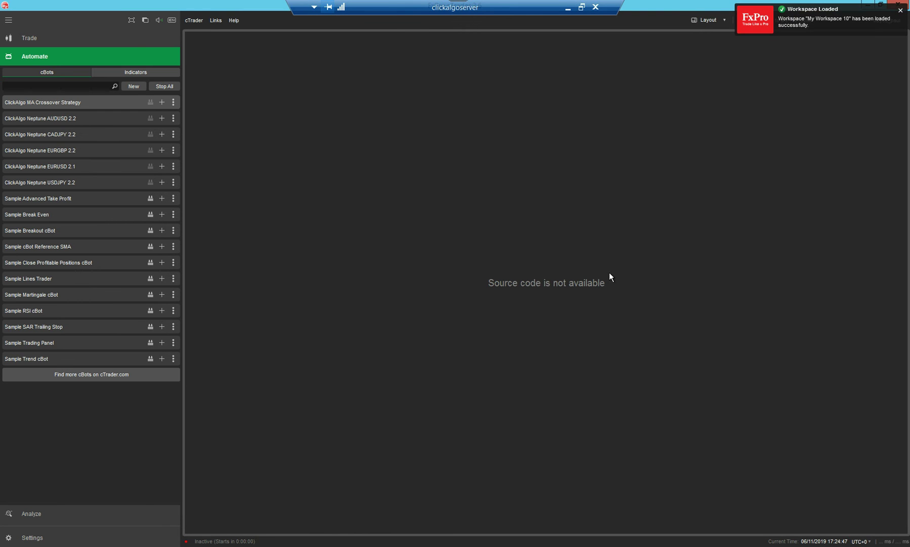
Check the linked Demo account in cTrader's account selector, then exit cTrader to the desktop.
{"action": "left_click", "coordinate": [900, 11]}
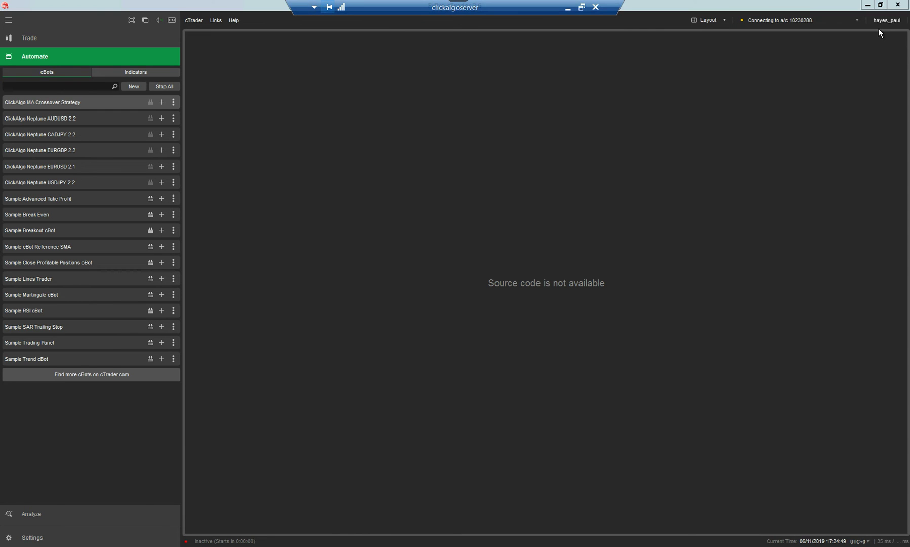
{"action": "left_click", "coordinate": [825, 22]}
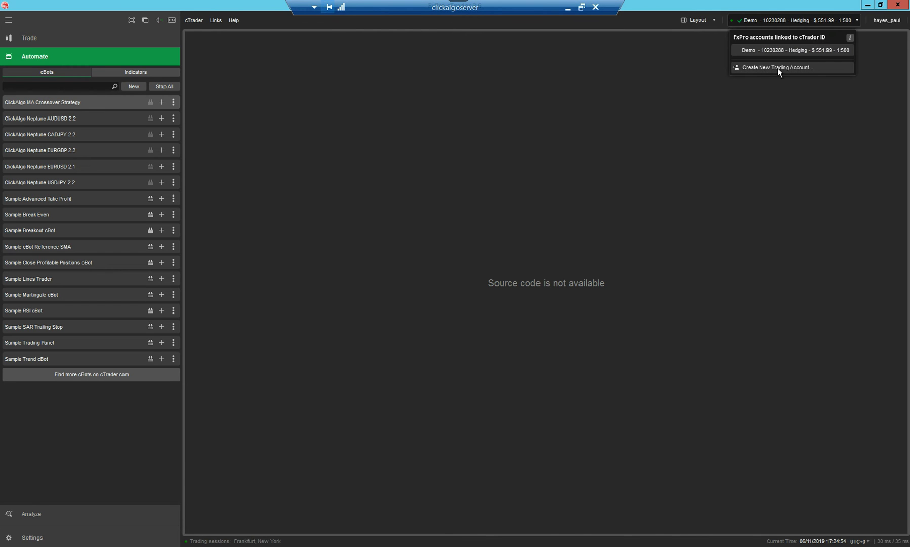
{"action": "left_click", "coordinate": [735, 132]}
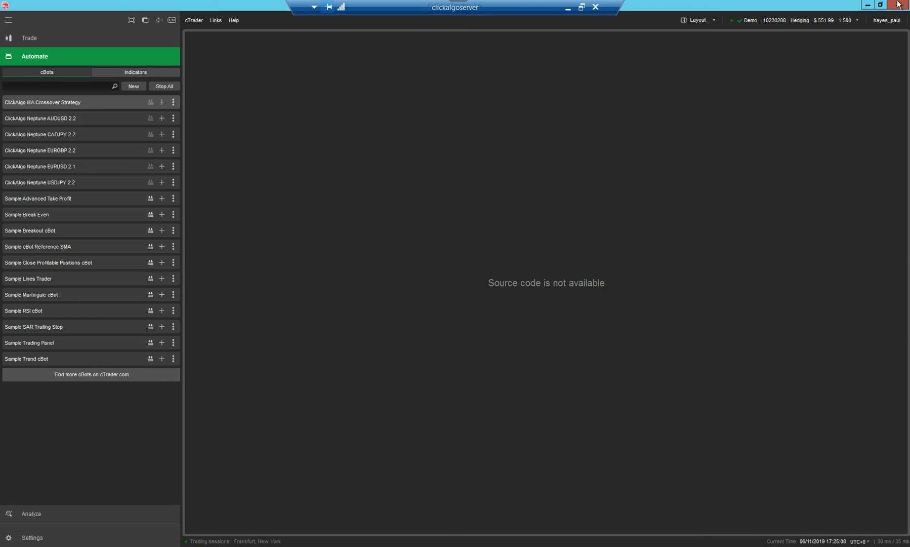
{"action": "left_click", "coordinate": [897, 4]}
{"action": "left_click", "coordinate": [424, 265]}
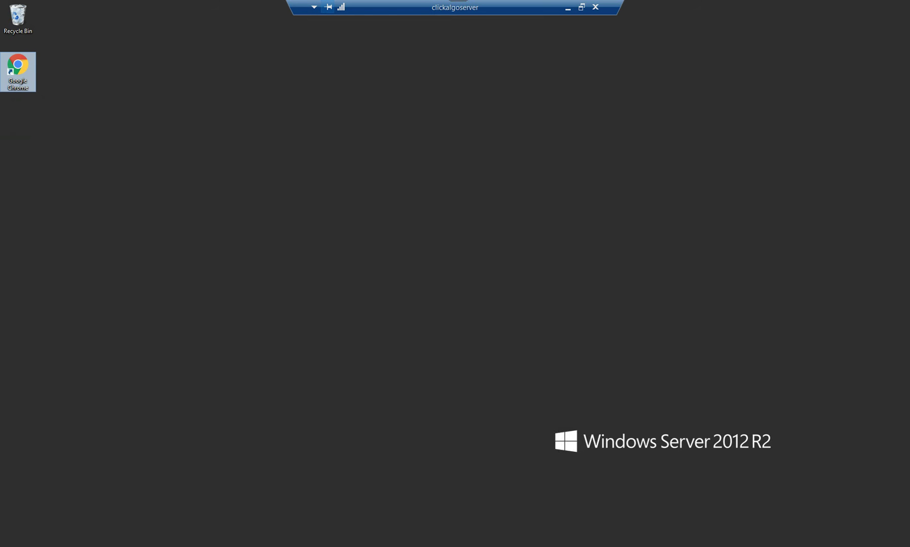
Pin FxPro cTrader to the taskbar from the Start screen's Apps list, then return to the desktop.
{"action": "key", "text": "super"}
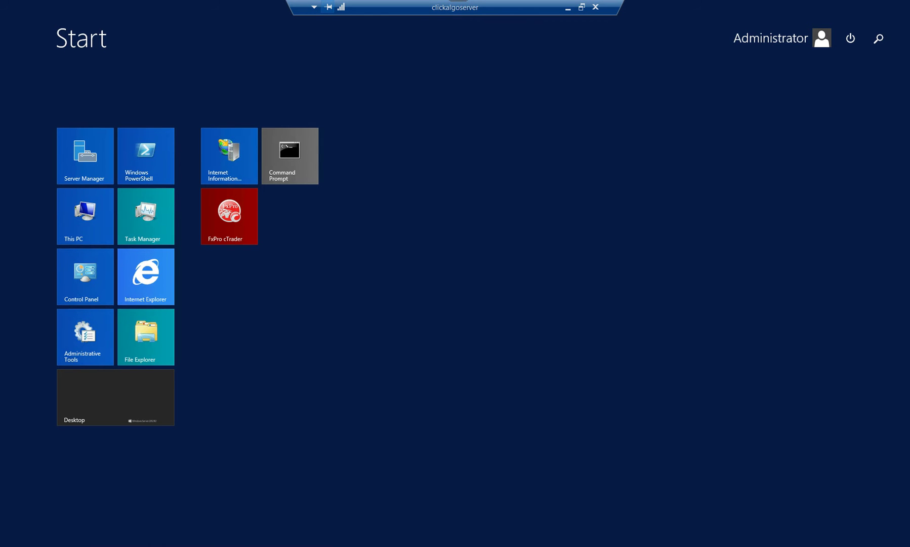
{"action": "left_click", "coordinate": [64, 541]}
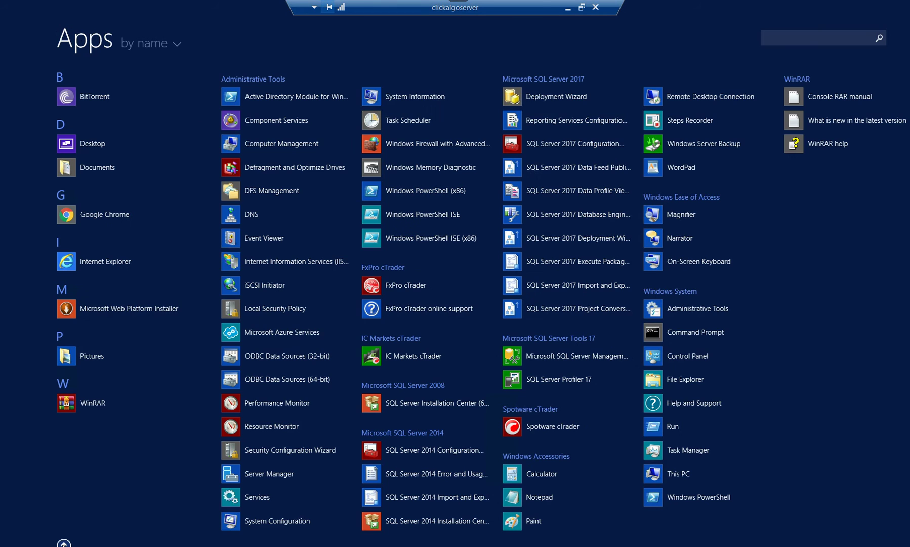
{"action": "right_click", "coordinate": [411, 287]}
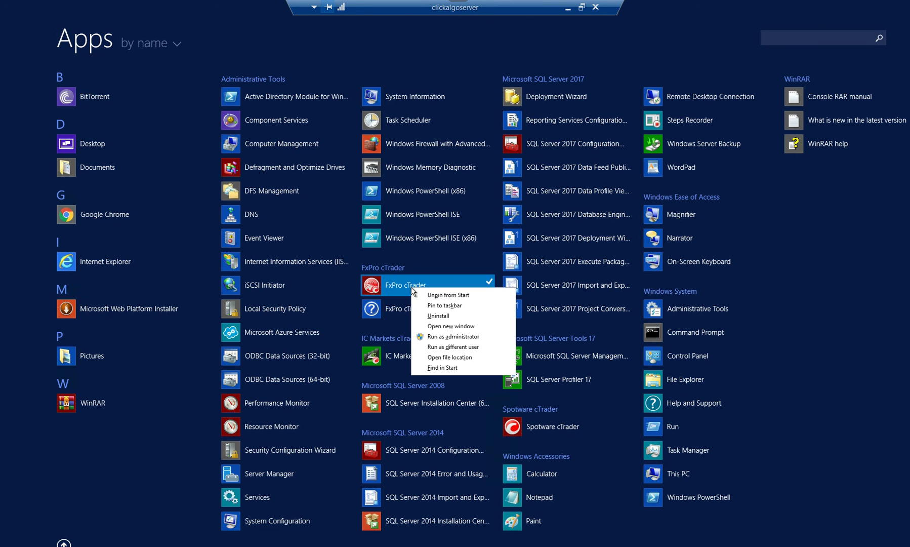
{"action": "left_click", "coordinate": [460, 306]}
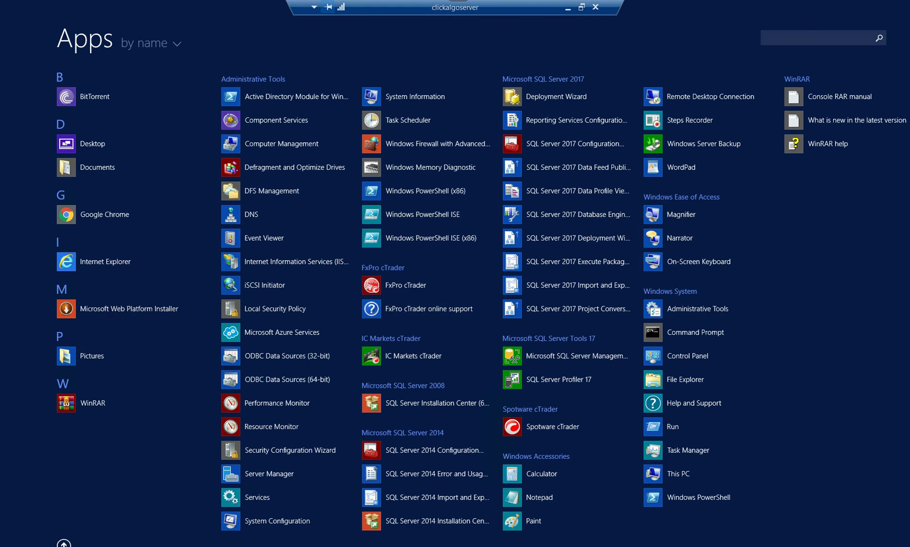
{"action": "left_click", "coordinate": [63, 542]}
{"action": "left_click", "coordinate": [128, 383]}
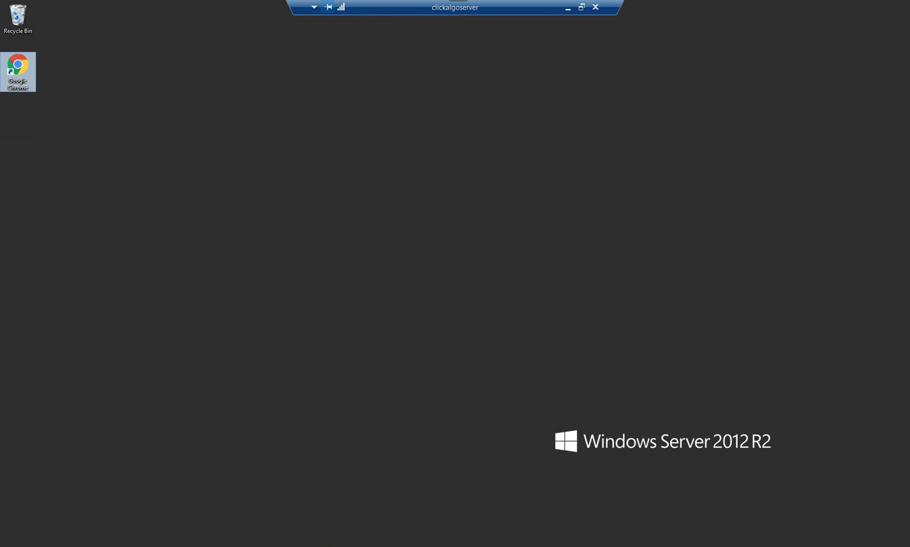
Launch Chrome from the desktop and search Google for clickalgo.
{"action": "double_click", "coordinate": [20, 70]}
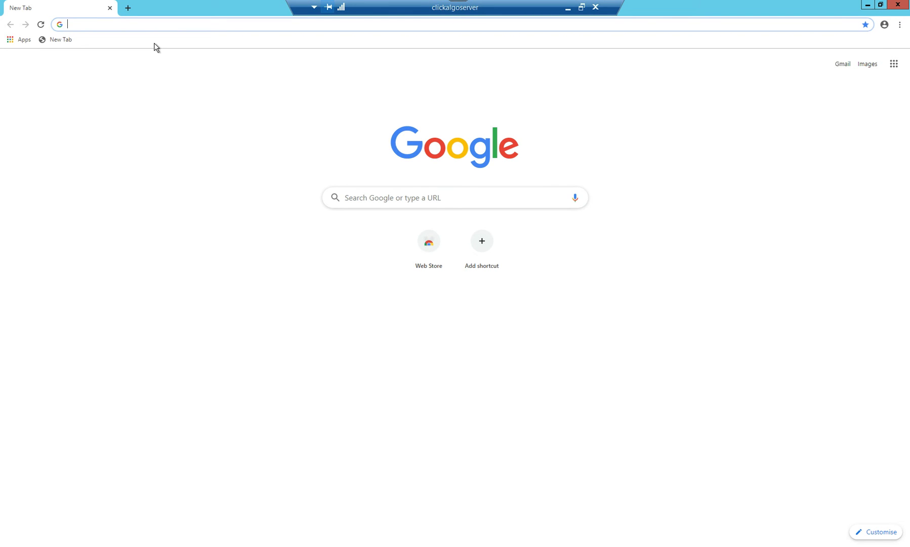
{"action": "type", "text": "clickalgo"}
{"action": "key", "text": "Return"}
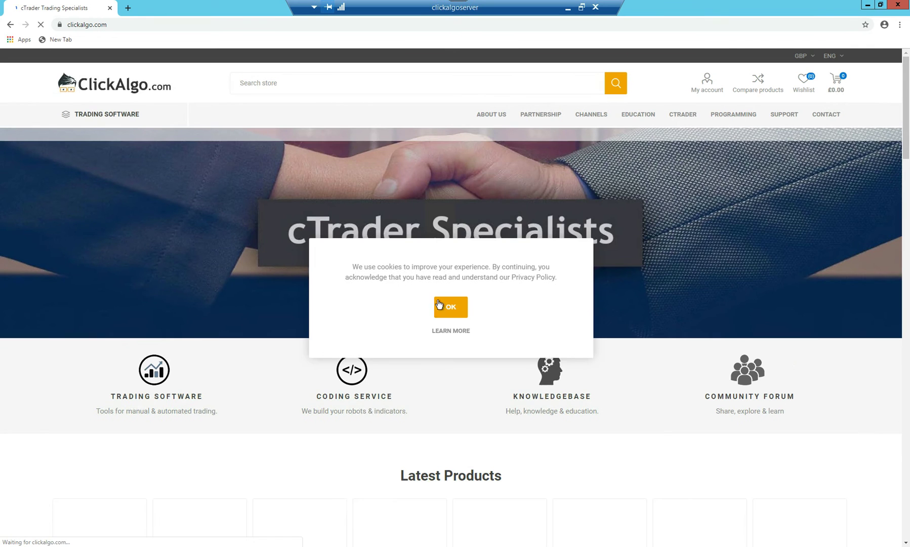
Accept the ClickAlgo cookie notice and sign in to the ClickAlgo account.
{"action": "left_click", "coordinate": [445, 304]}
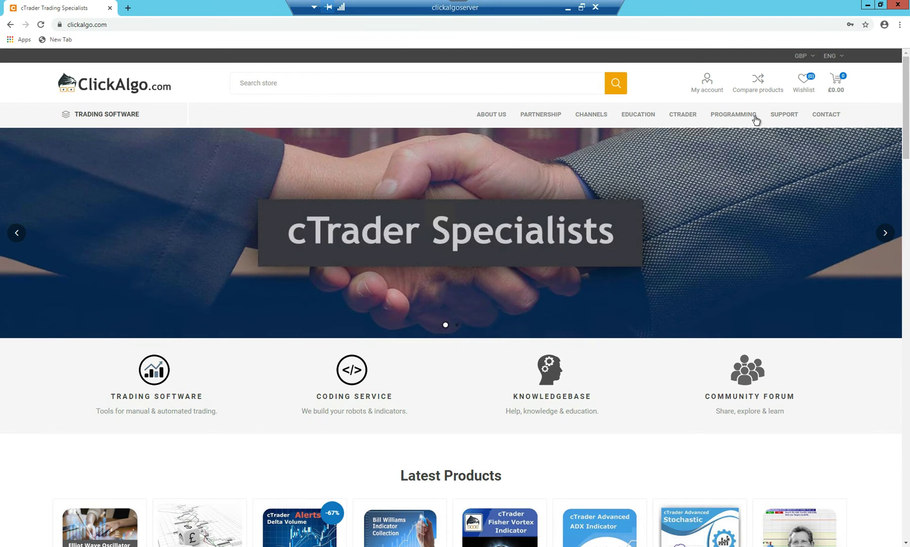
{"action": "mouse_move", "coordinate": [719, 93]}
{"action": "left_click", "coordinate": [703, 197]}
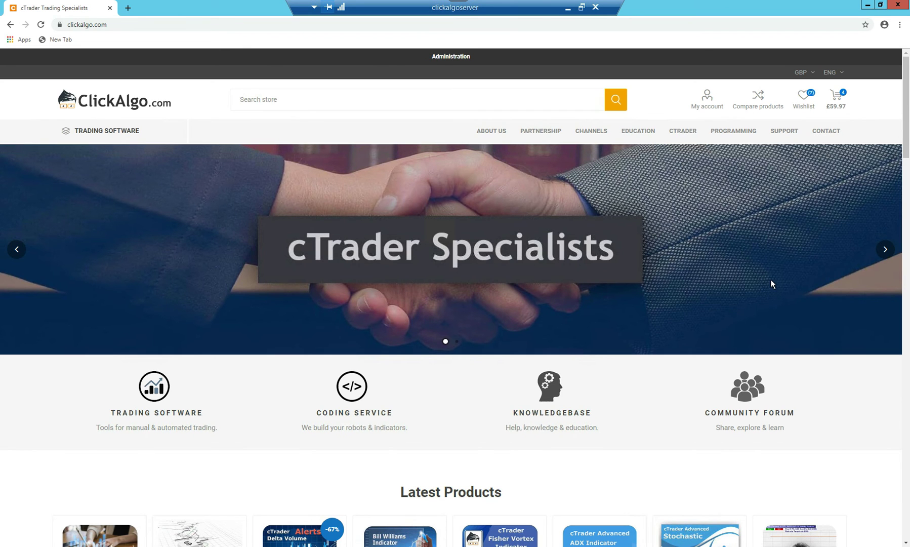
Download the cTrader Floating Market Trading Clocks zip from My Software Downloads.
{"action": "mouse_move", "coordinate": [789, 138]}
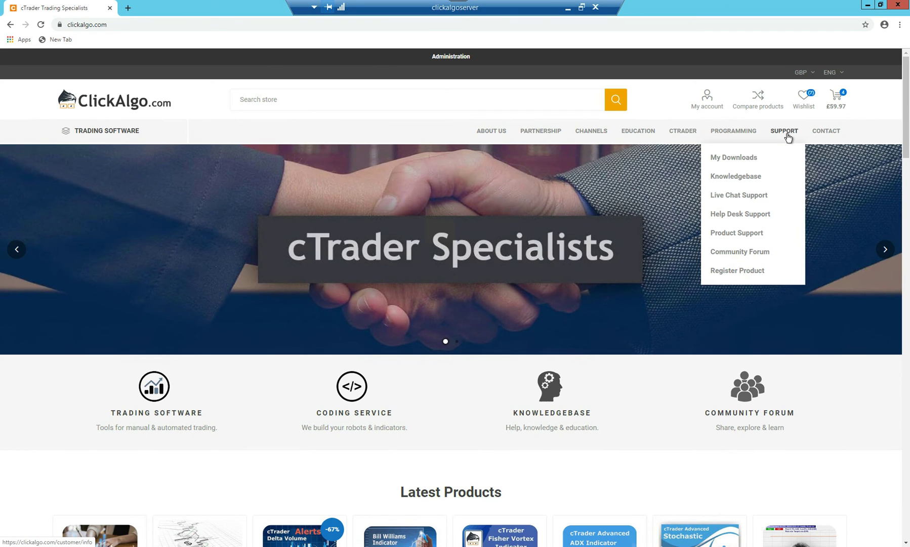
{"action": "left_click", "coordinate": [752, 159]}
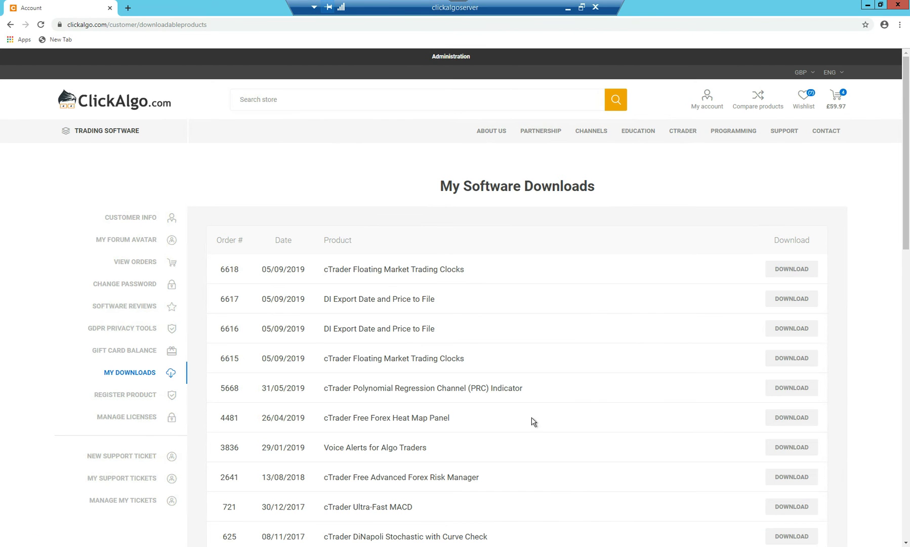
{"action": "scroll", "coordinate": [522, 425], "scroll_direction": "down", "scroll_amount": 1}
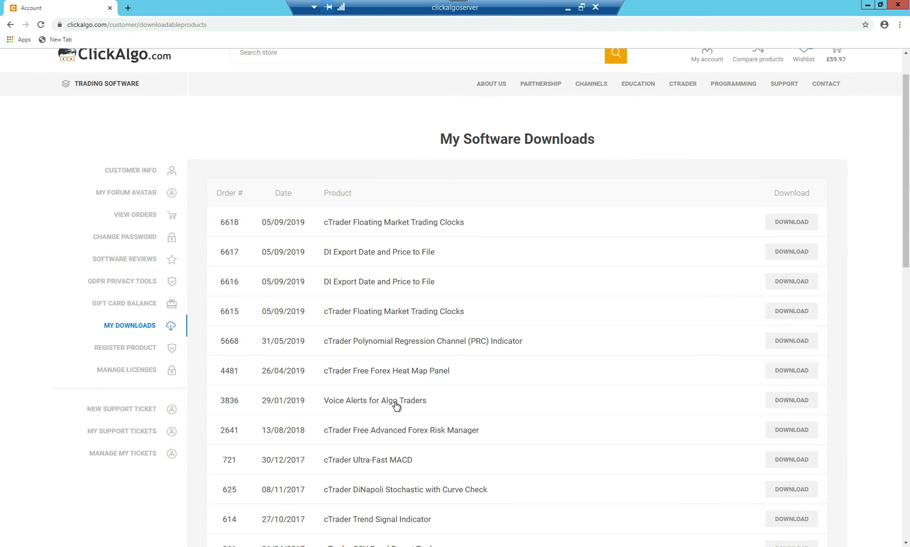
{"action": "left_click", "coordinate": [796, 404]}
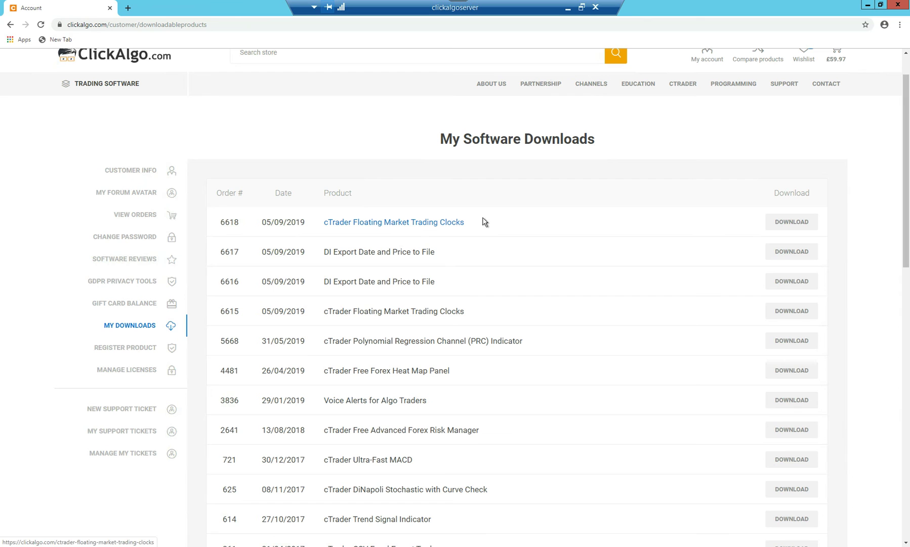
{"action": "left_click", "coordinate": [775, 225]}
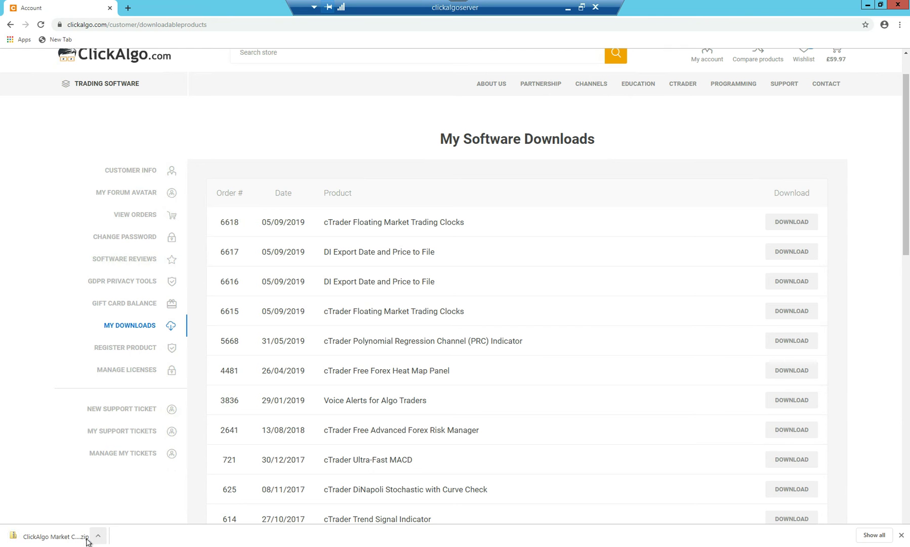
Extract the Market Clock Widget zip in its folder and open the ClickAlgo Market Clock .algo file.
{"action": "right_click", "coordinate": [66, 539]}
{"action": "left_click", "coordinate": [87, 512]}
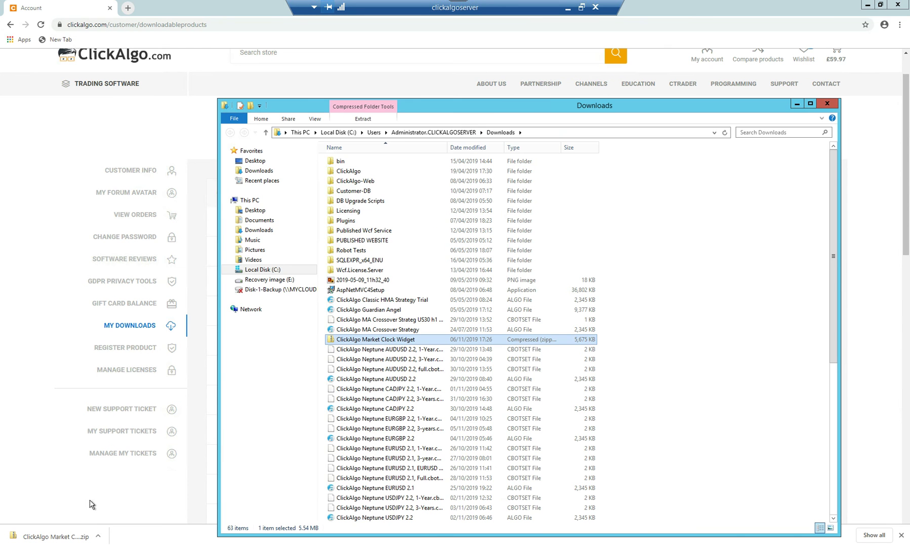
{"action": "right_click", "coordinate": [393, 341]}
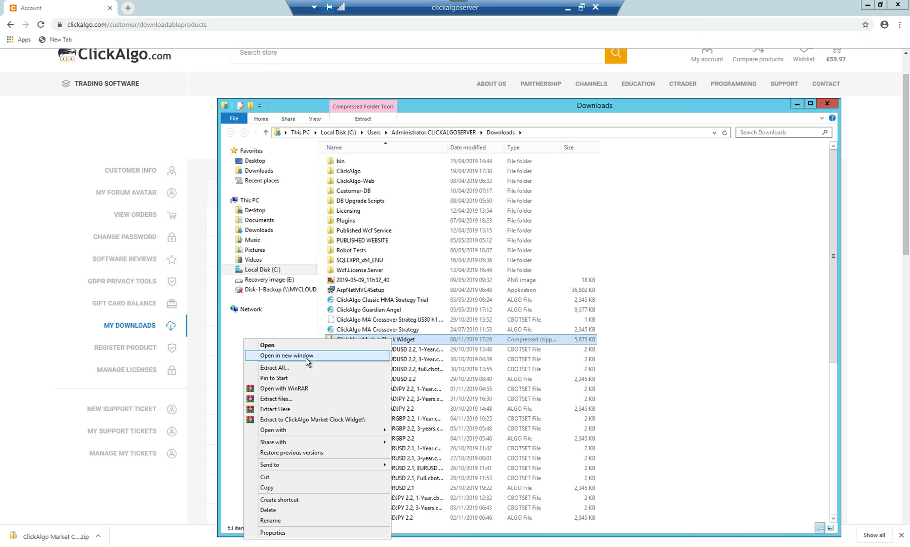
{"action": "left_click", "coordinate": [286, 368]}
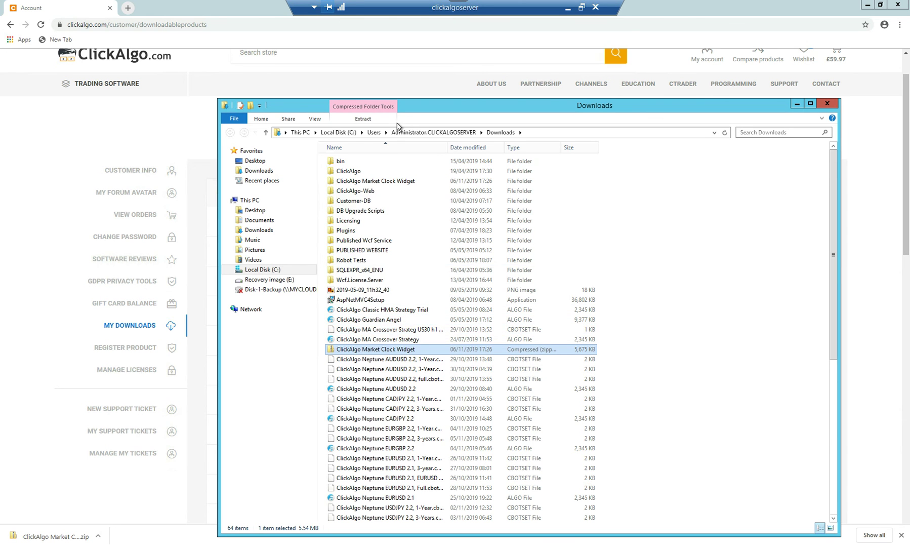
{"action": "double_click", "coordinate": [383, 183]}
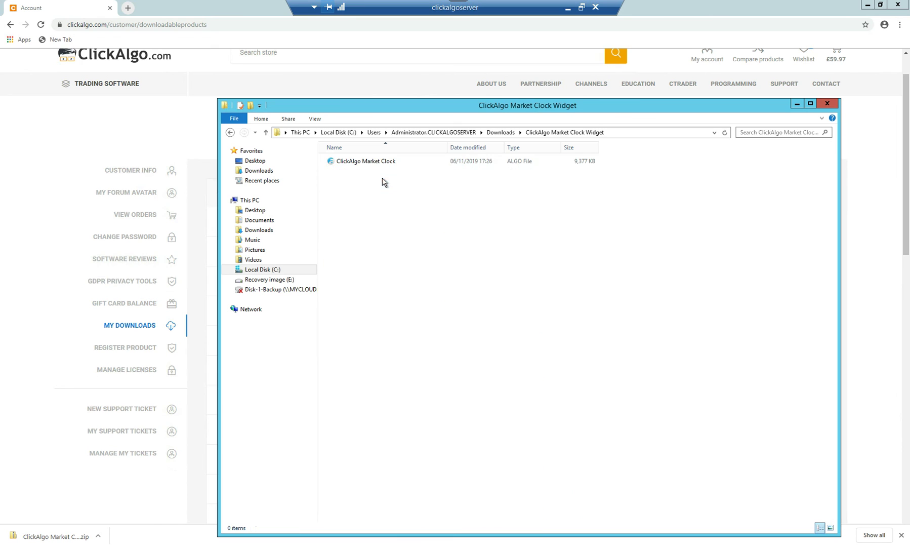
{"action": "left_click", "coordinate": [359, 162]}
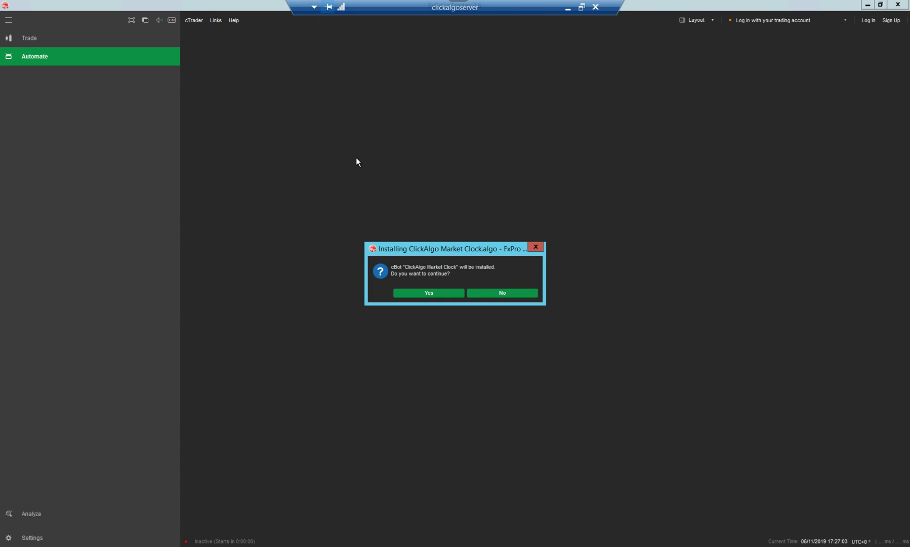
Confirm the ClickAlgo Market Clock cBot install, select it, minimize cTrader and close Explorer.
{"action": "left_click", "coordinate": [413, 292]}
{"action": "left_click", "coordinate": [480, 294]}
{"action": "left_click", "coordinate": [82, 376]}
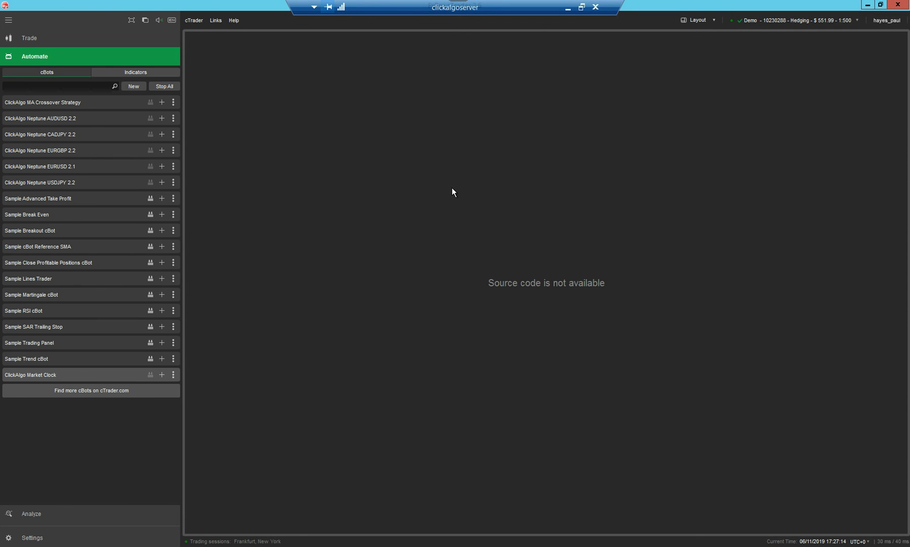
{"action": "left_click", "coordinate": [867, 4]}
{"action": "left_click", "coordinate": [827, 103]}
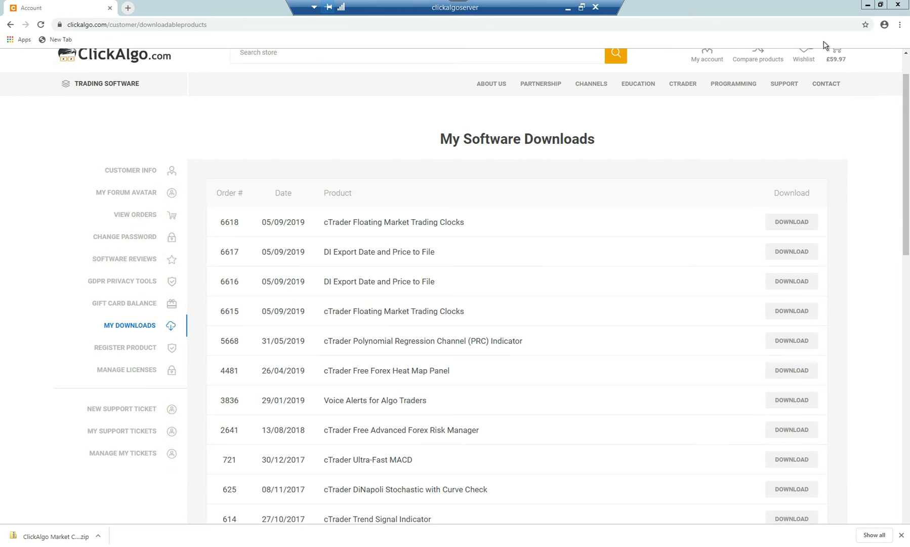
Go from the ClickAlgo home page to CTRADER > Best VPS Hosting and close Chrome's downloads bar.
{"action": "scroll", "coordinate": [907, 142], "scroll_direction": "up", "scroll_amount": 2}
{"action": "left_click", "coordinate": [148, 104]}
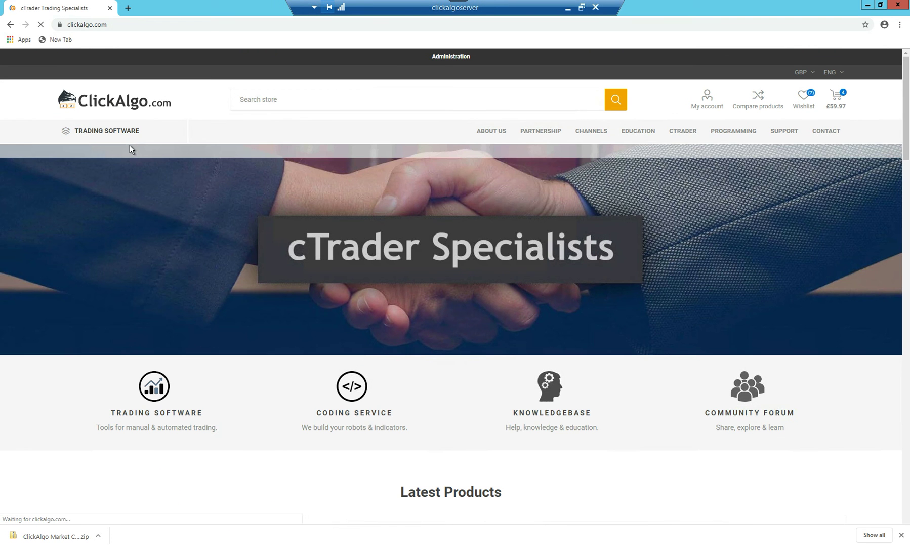
{"action": "mouse_move", "coordinate": [686, 134]}
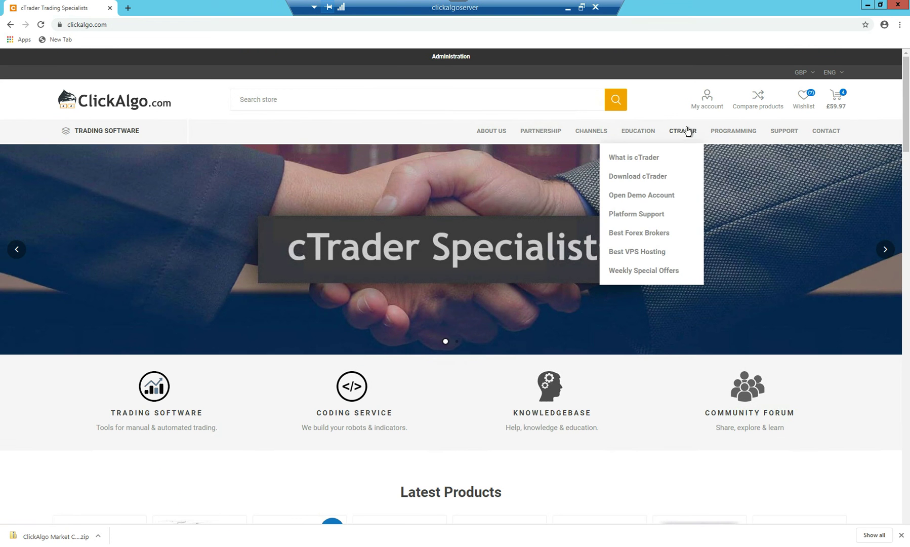
{"action": "left_click", "coordinate": [624, 257]}
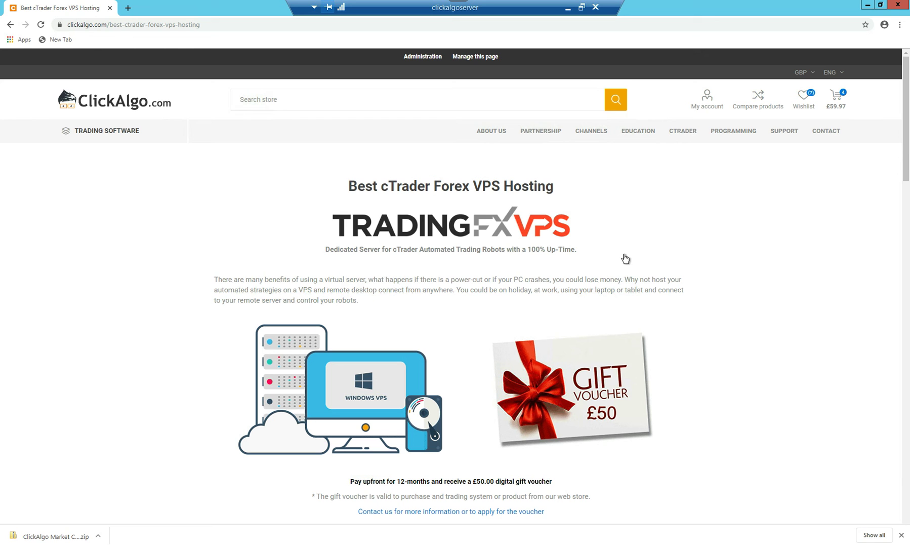
{"action": "left_click", "coordinate": [901, 534]}
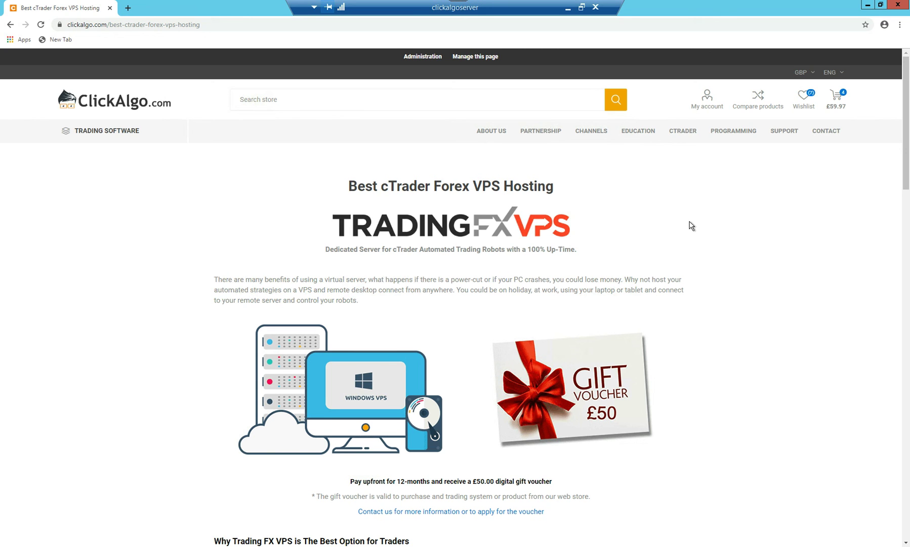
Return to the ClickAlgo home page via its logo and look over the TRADING SOFTWARE and EDUCATION menus.
{"action": "left_click", "coordinate": [124, 104]}
{"action": "scroll", "coordinate": [206, 321], "scroll_direction": "down", "scroll_amount": 5}
{"action": "mouse_move", "coordinate": [208, 323]}
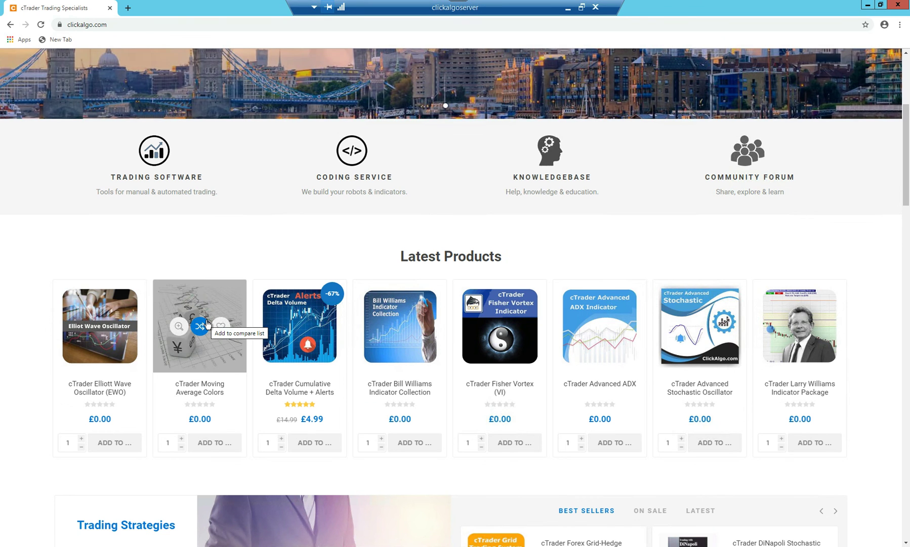
{"action": "scroll", "coordinate": [369, 304], "scroll_direction": "up", "scroll_amount": 4}
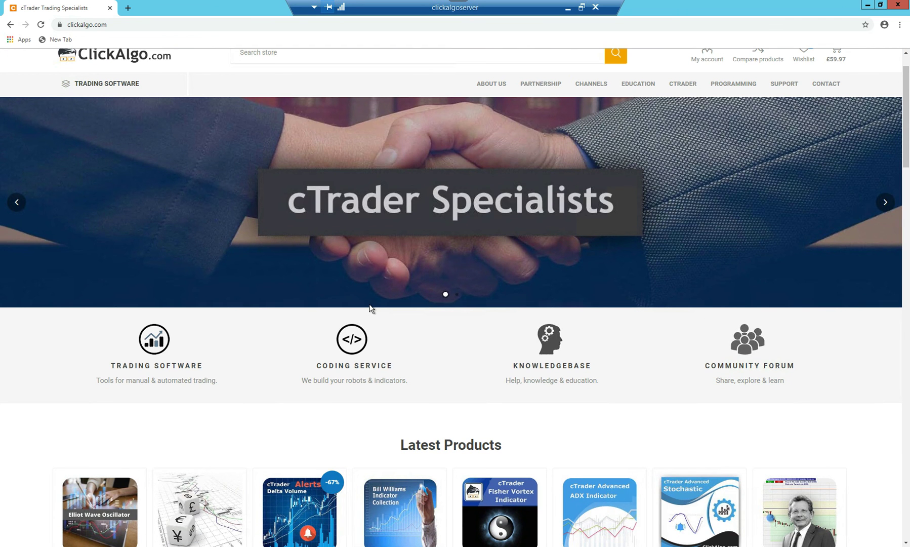
{"action": "scroll", "coordinate": [371, 308], "scroll_direction": "up", "scroll_amount": 1}
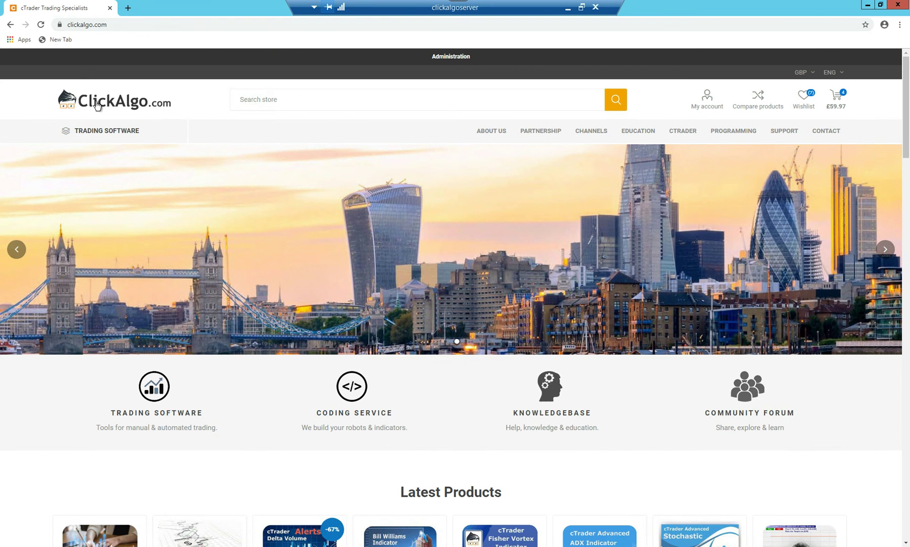
{"action": "mouse_move", "coordinate": [96, 128]}
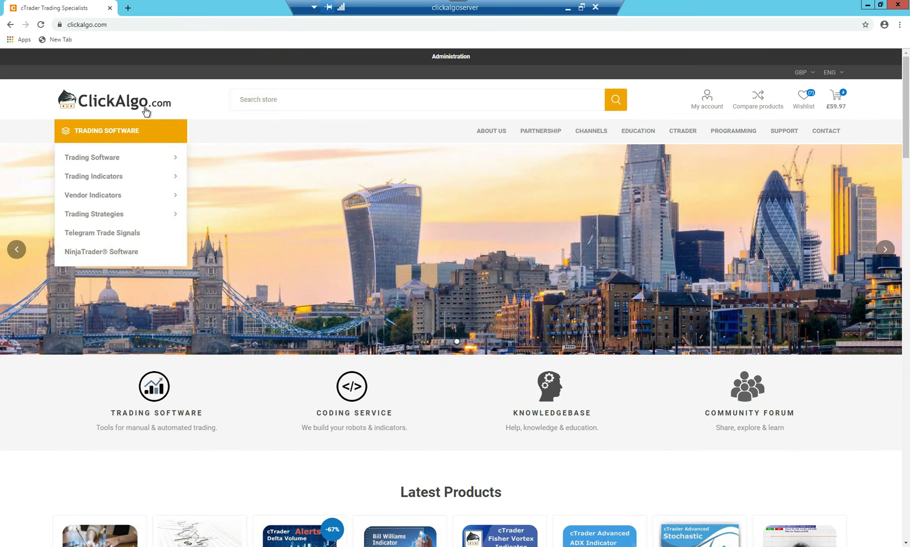
{"action": "mouse_move", "coordinate": [642, 132]}
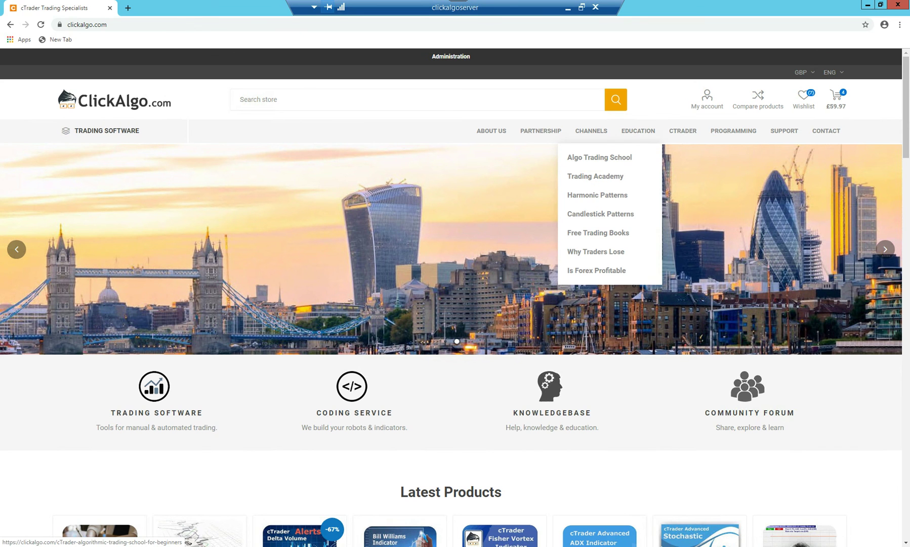